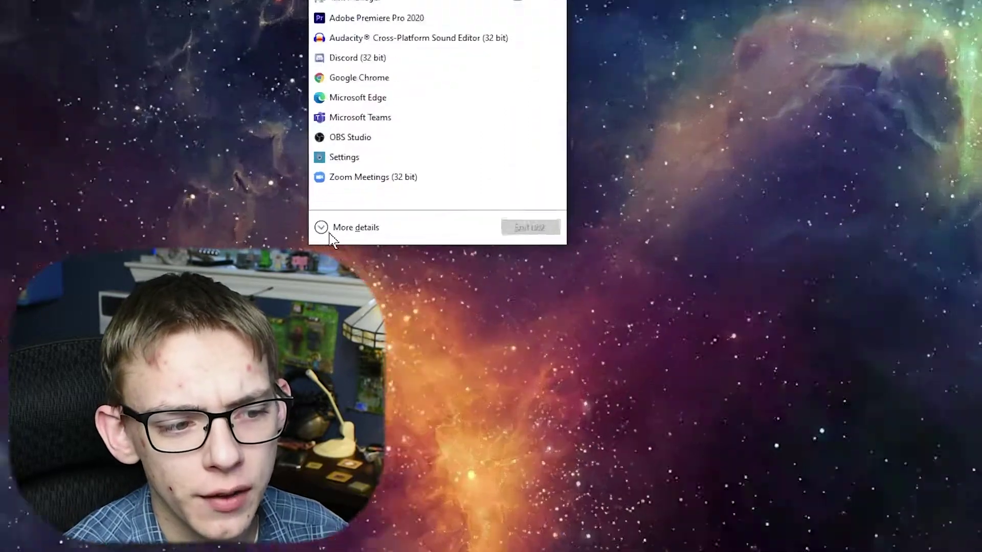
- Expand Task Manager to More details, move it lower, and toggle Always on top
click(330, 231)
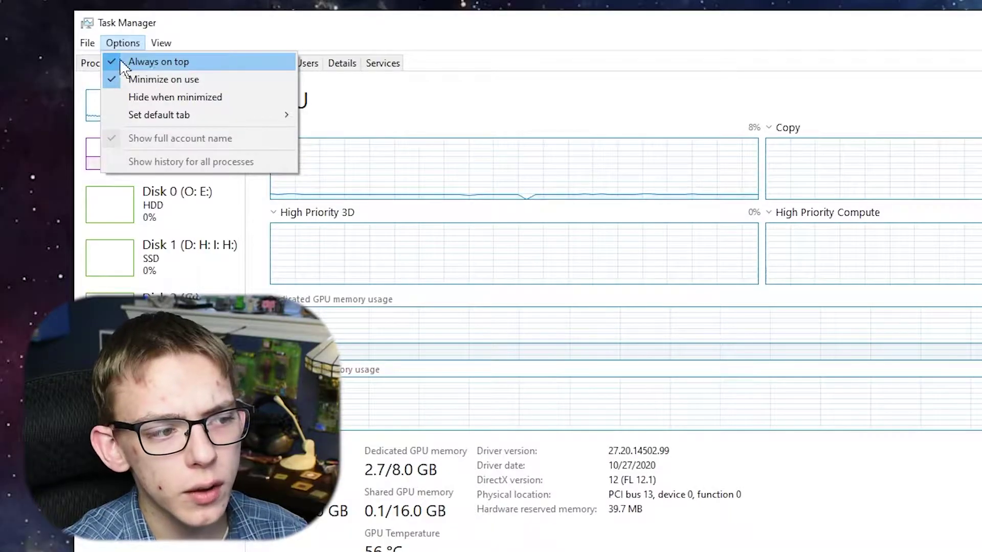
click(368, 15)
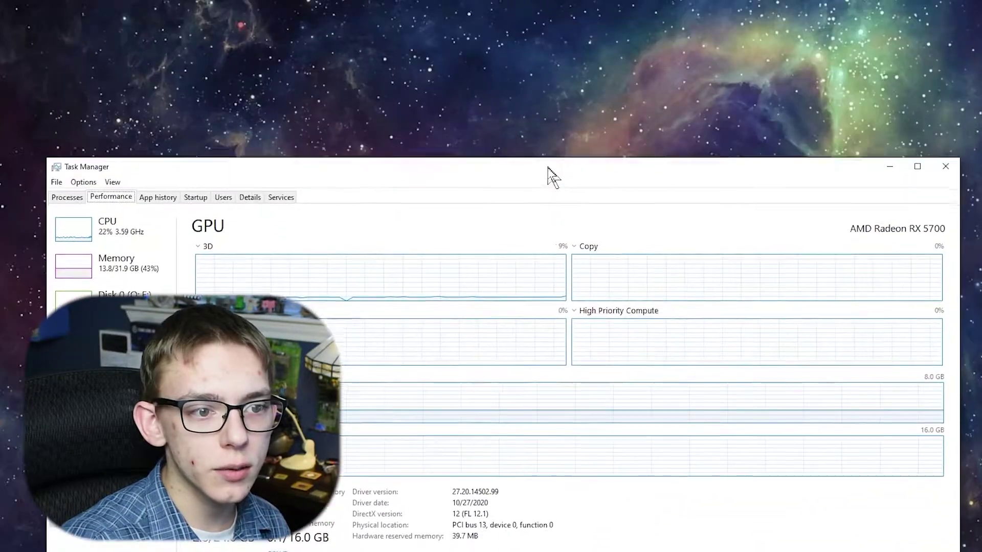
drag(552, 177, 532, 302)
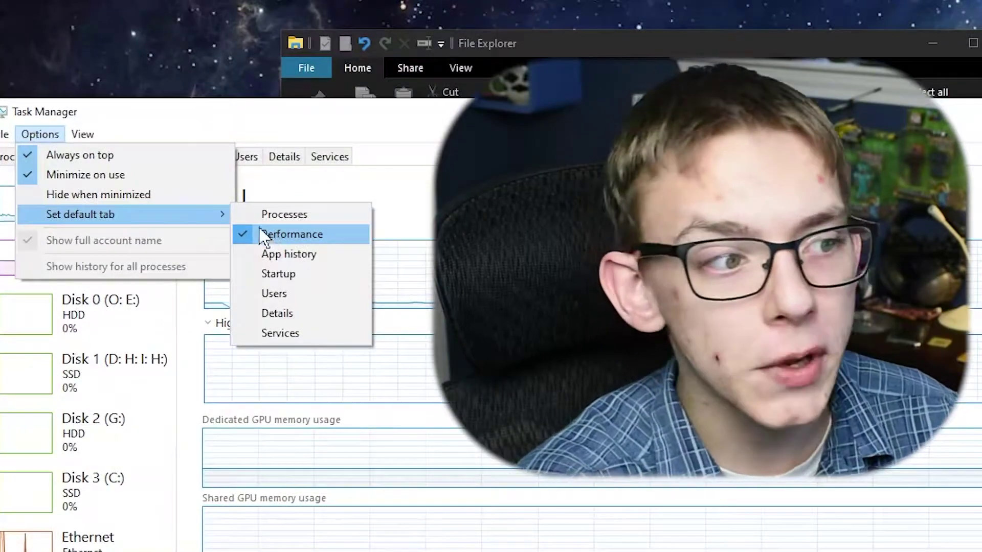
click(213, 155)
click(40, 134)
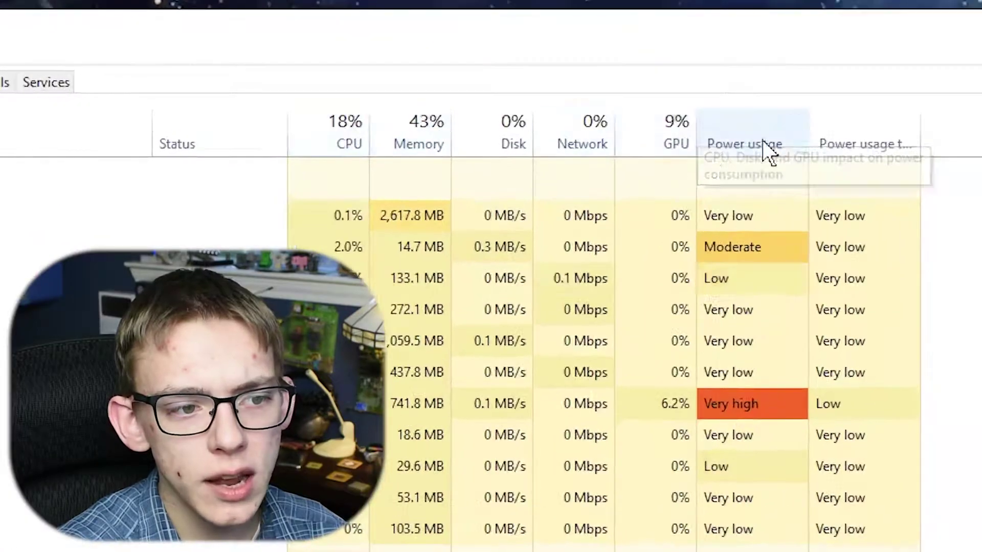
- Remove the GPU column and show Memory resource values as Percents
right_click(726, 129)
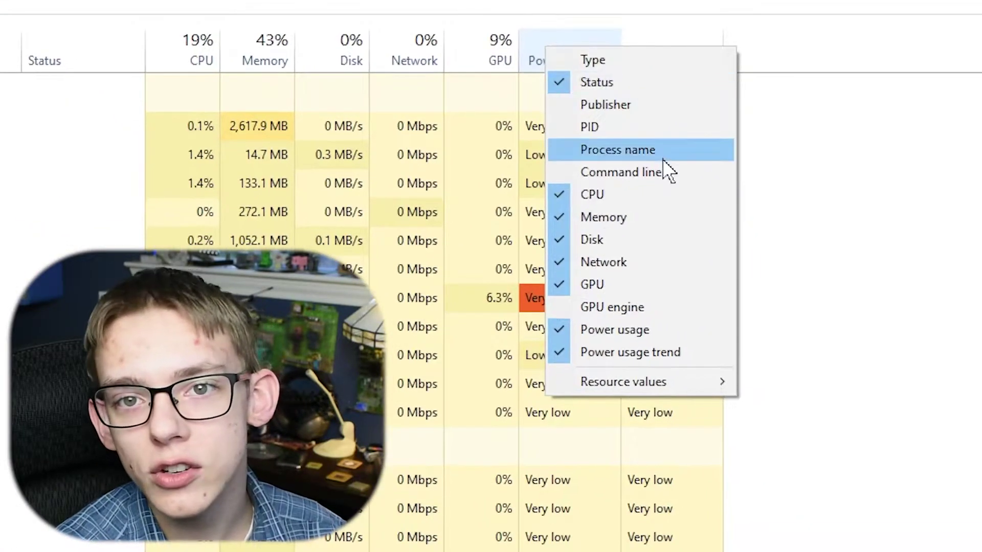
click(634, 284)
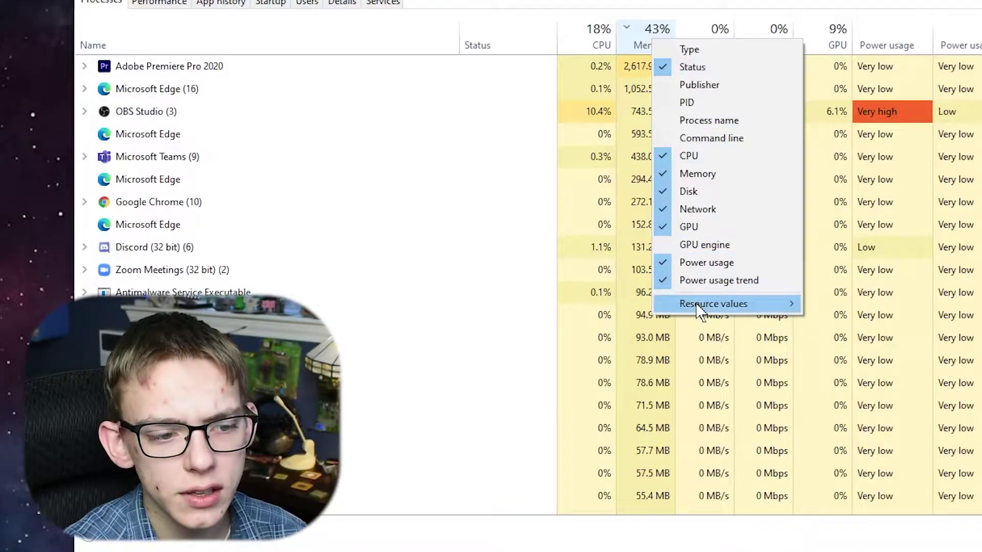
mouse_move(695, 303)
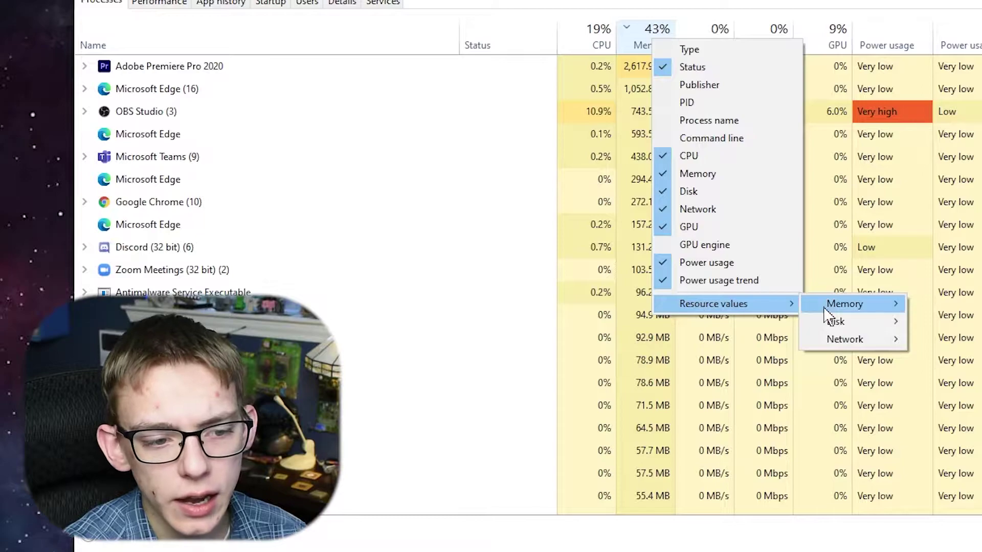
mouse_move(837, 307)
click(935, 304)
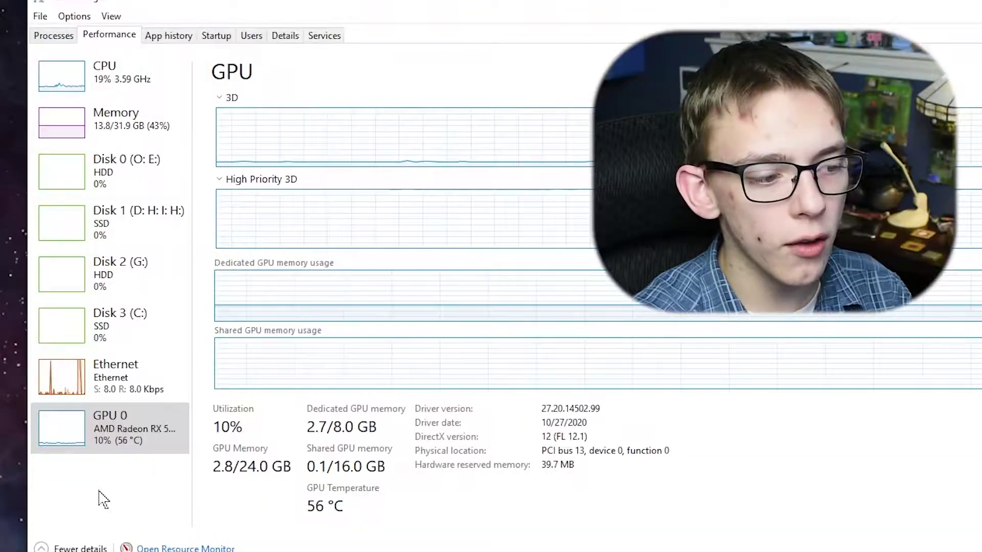
- Hide the sidebar graphs, show them again, then switch to Summary view
right_click(99, 495)
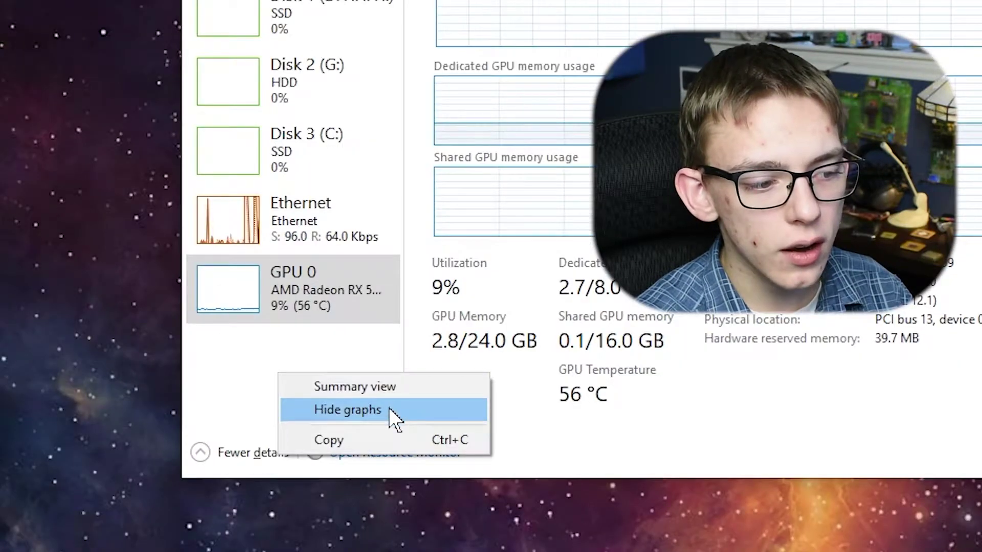
click(183, 518)
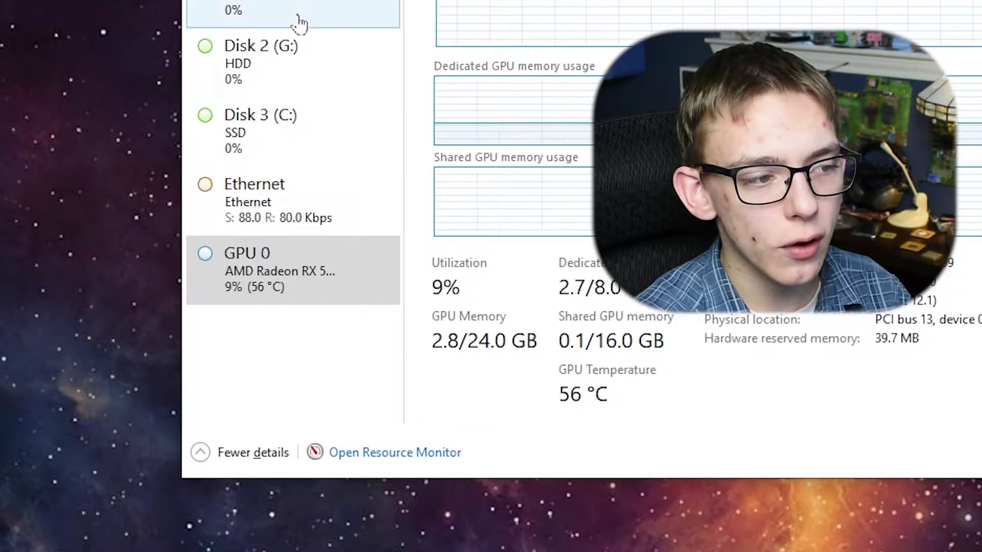
right_click(291, 366)
click(389, 396)
right_click(352, 373)
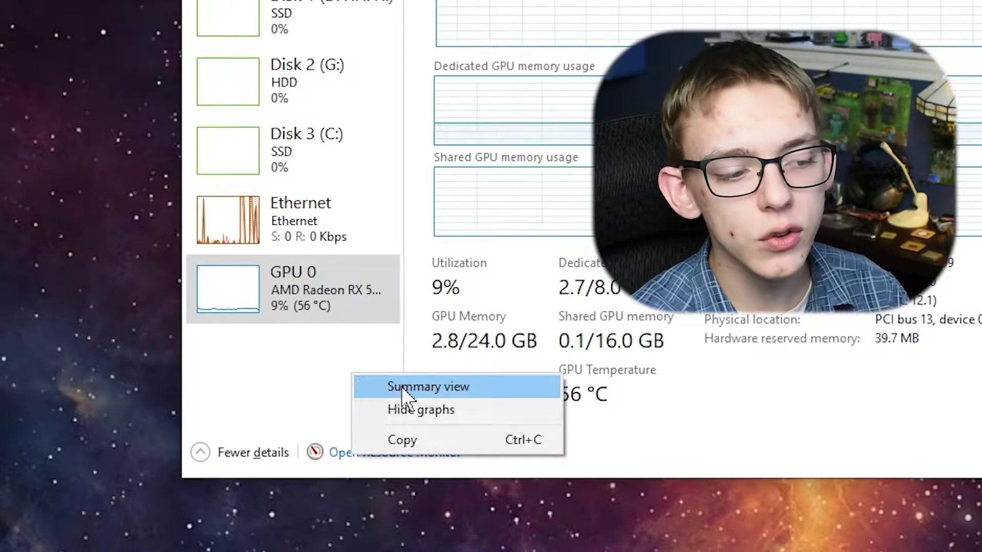
click(400, 387)
- Move the window right and reduce it to just the Memory usage graph
drag(226, 40, 636, 94)
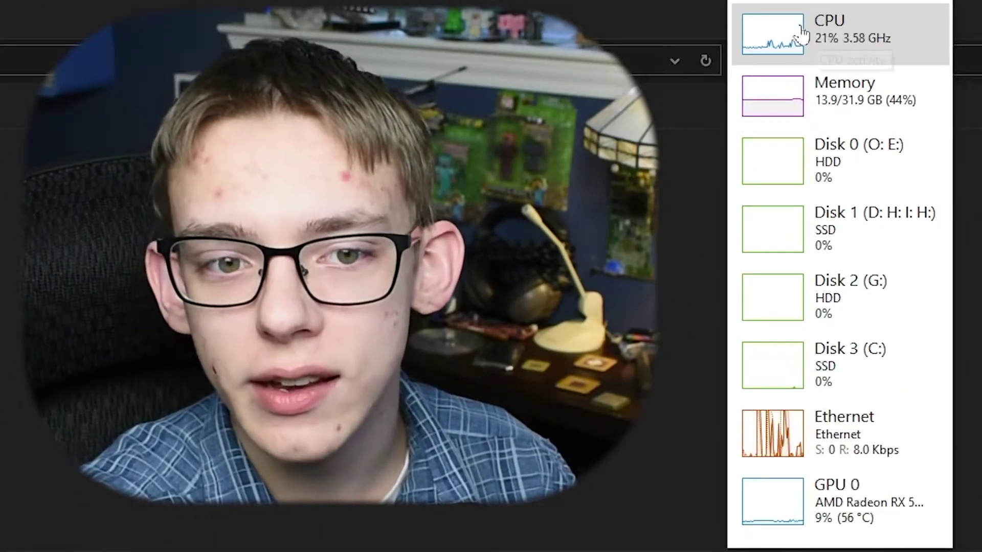
click(855, 43)
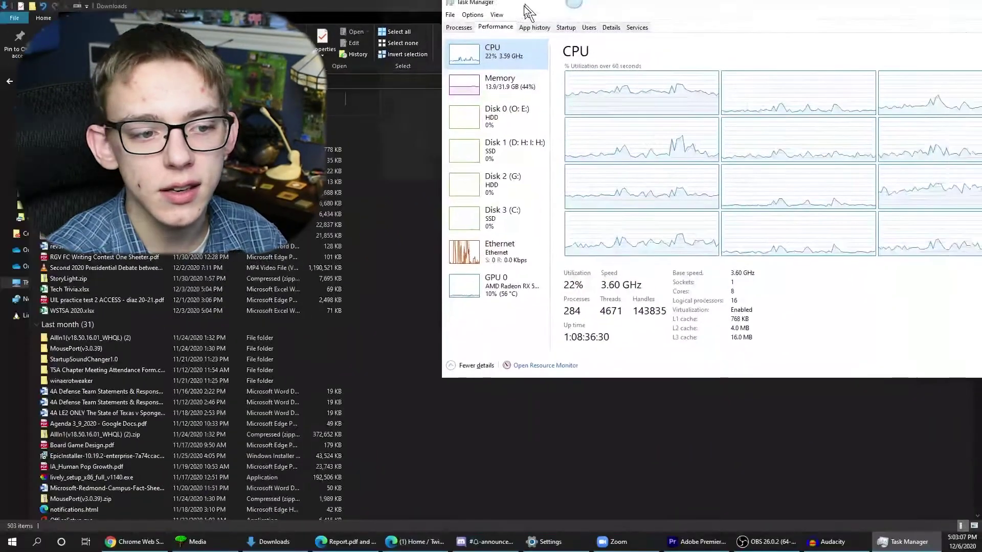
double_click(877, 20)
key(Down)
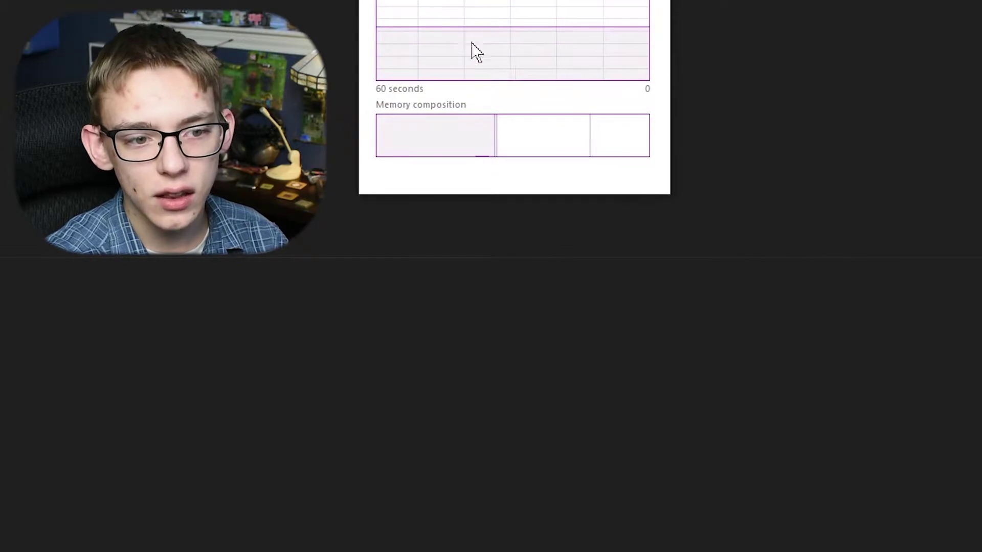
- Switch the graph view to CPU, then to Network
right_click(475, 51)
click(742, 76)
right_click(660, 228)
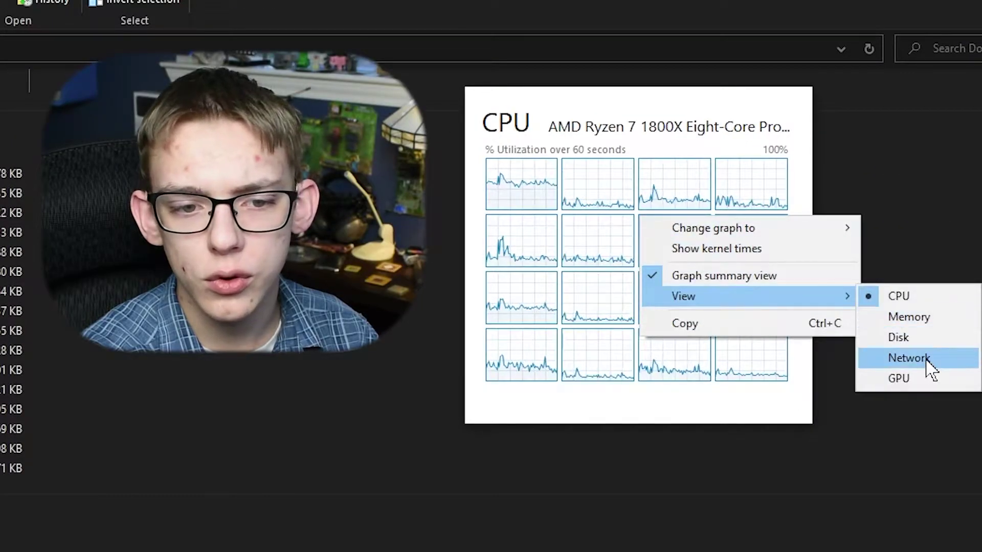
click(926, 359)
- Change the CPU graph to Overall utilization, then to Logical processors
right_click(694, 288)
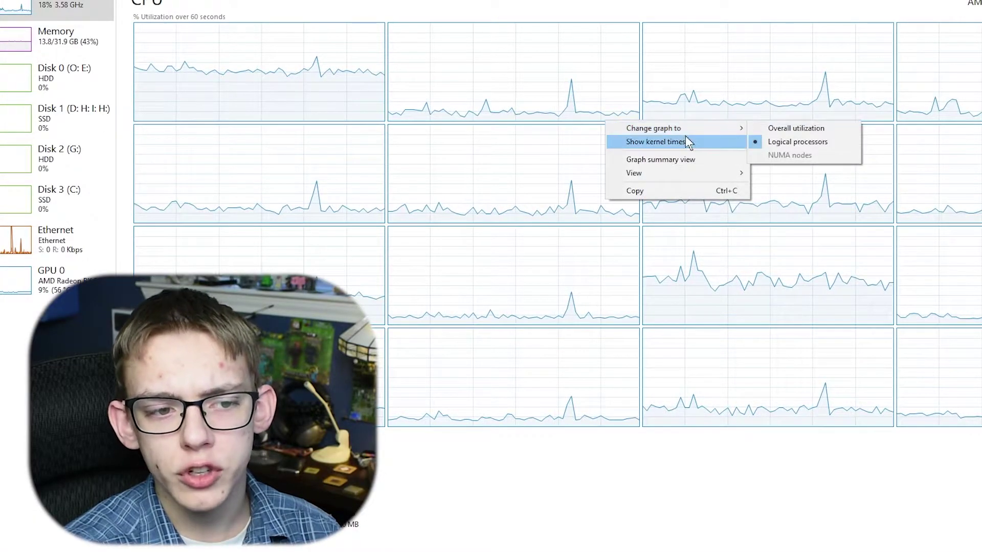
mouse_move(710, 127)
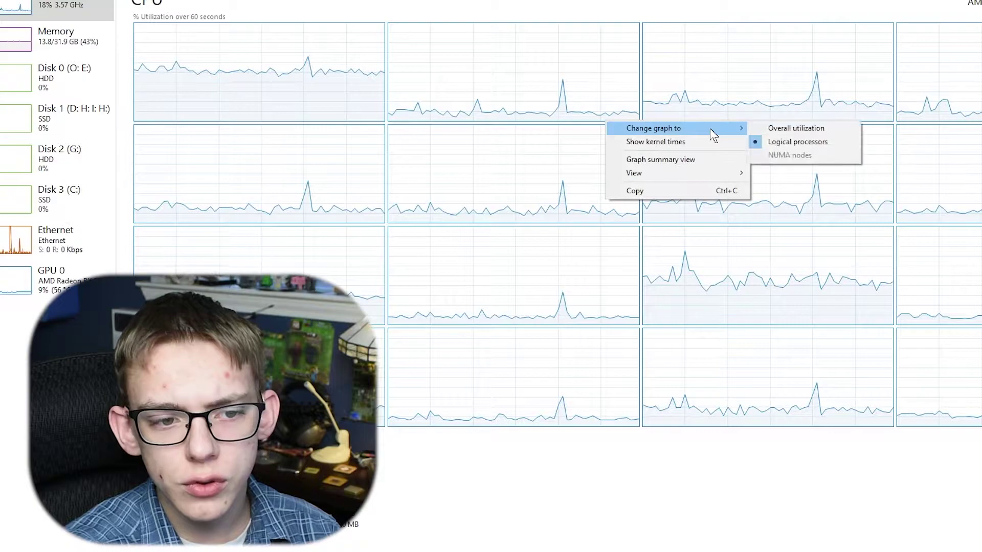
click(809, 129)
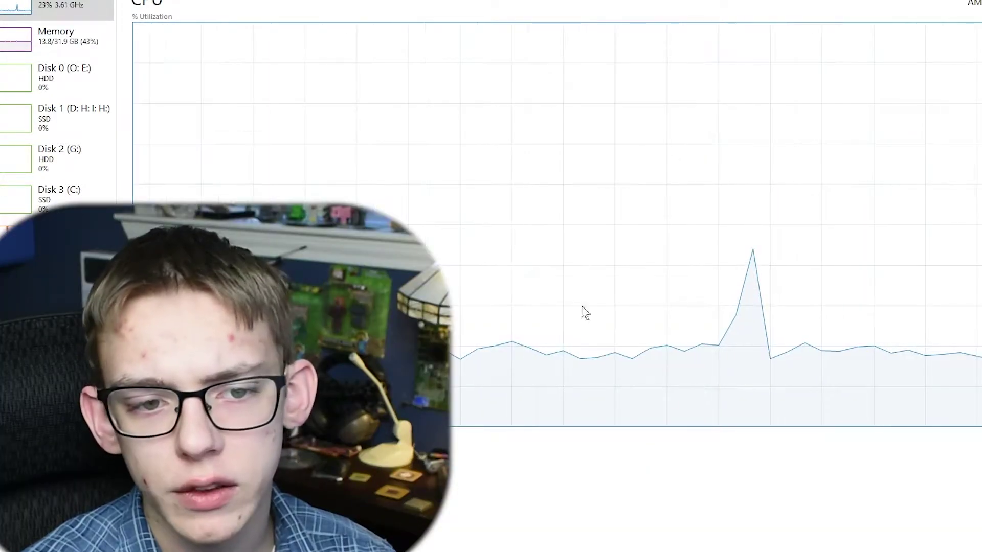
click(863, 160)
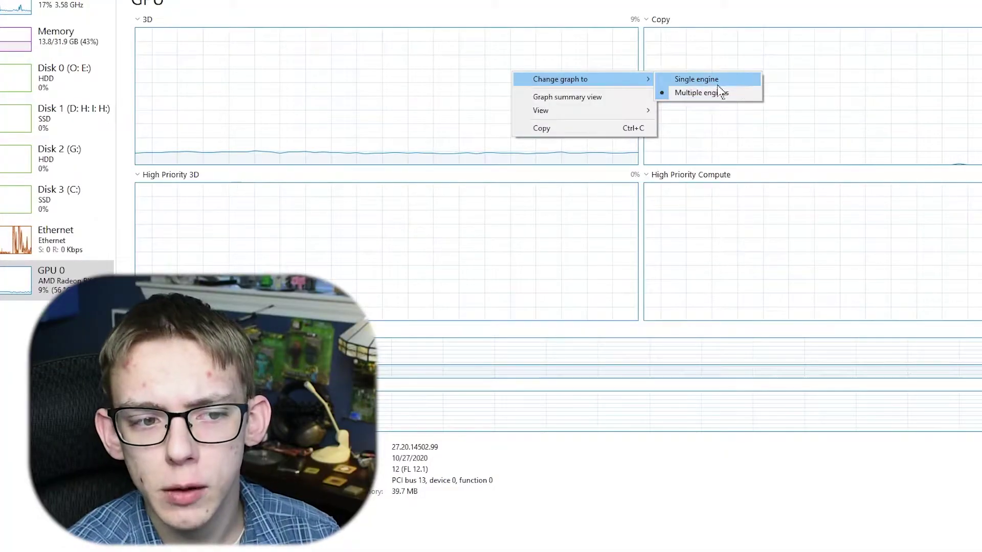
click(738, 100)
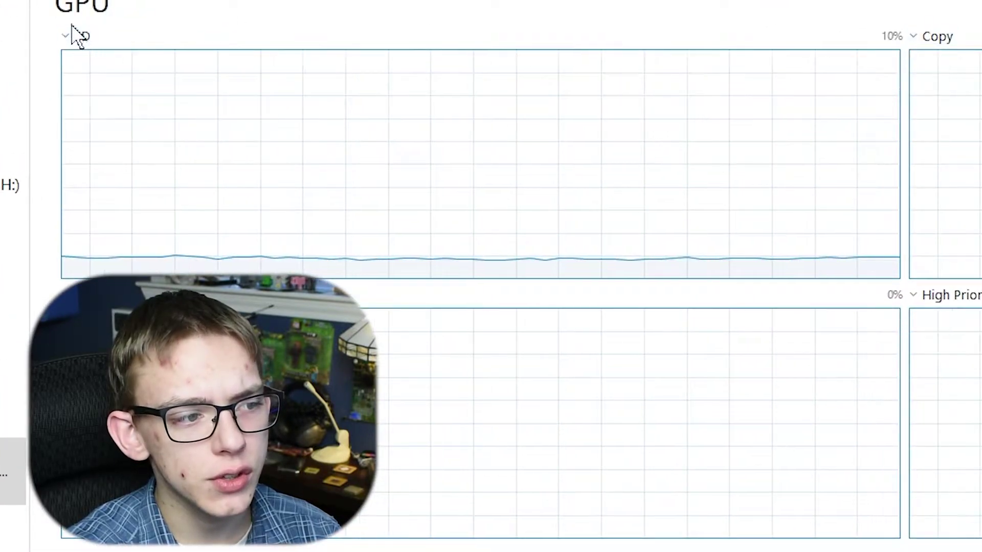
- Browse the GPU page's 3D engine dropdown, then Copy the CPU page summary
click(80, 41)
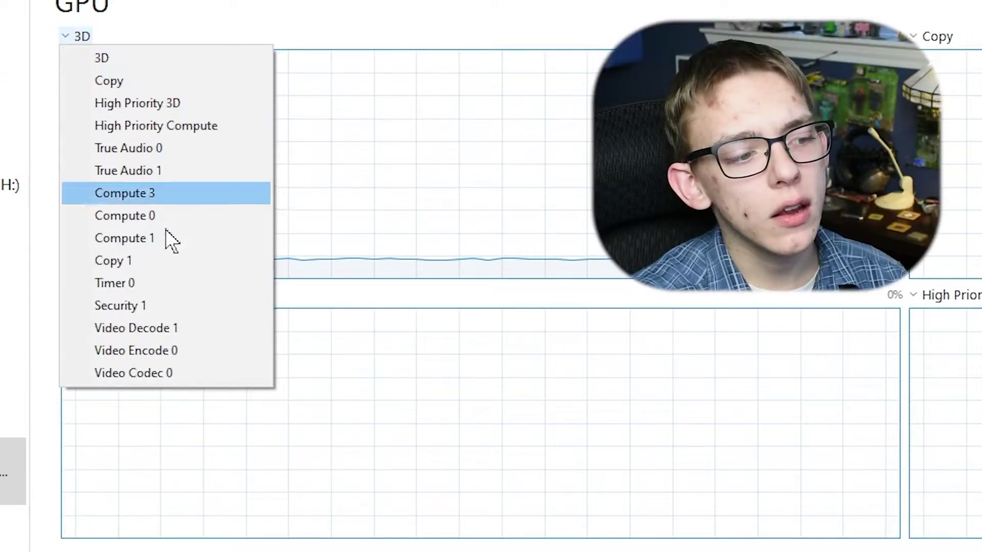
click(288, 366)
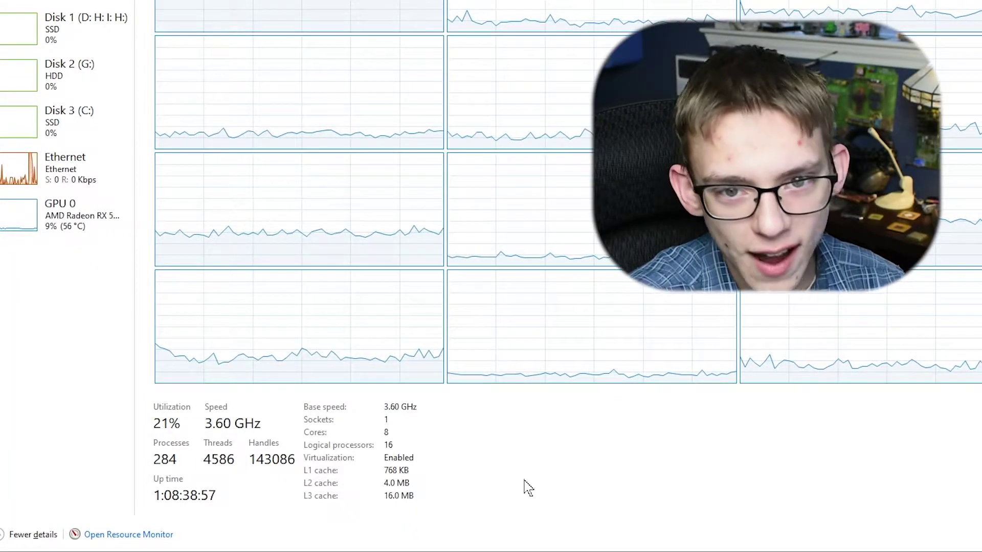
right_click(592, 442)
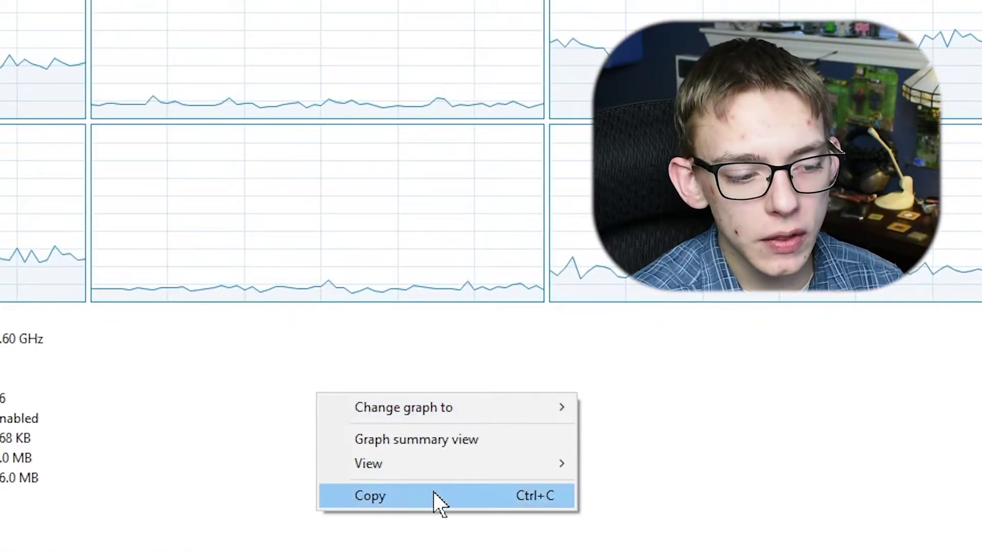
click(434, 494)
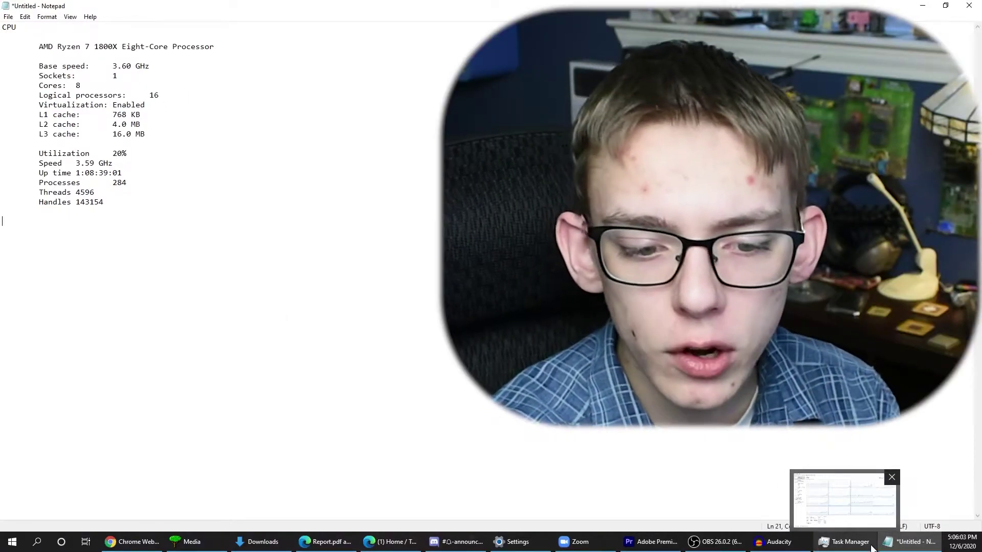
- Return to Task Manager and show the GPU 0 performance page
click(846, 542)
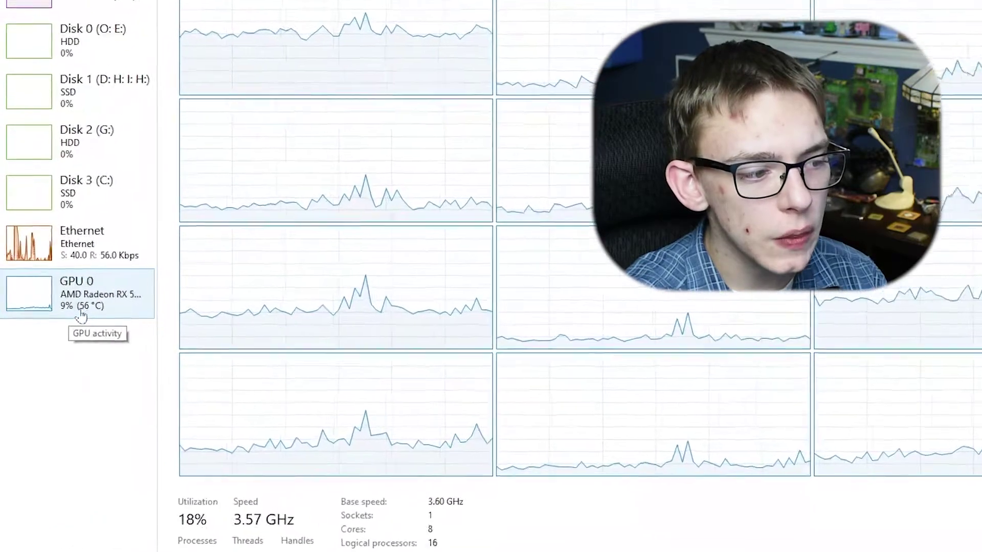
click(51, 299)
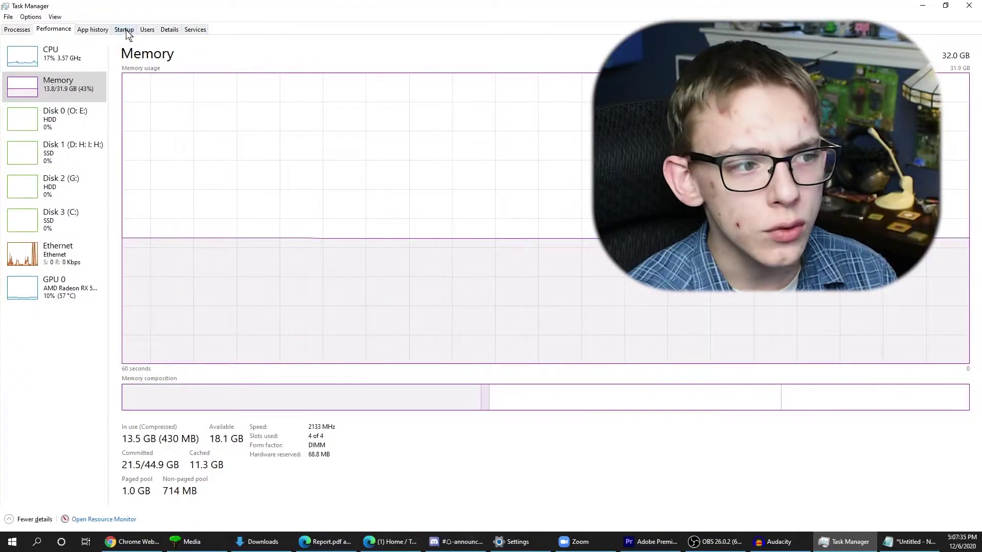
- Switch to the Startup tab and select the EpicGamesLauncher entry
click(124, 31)
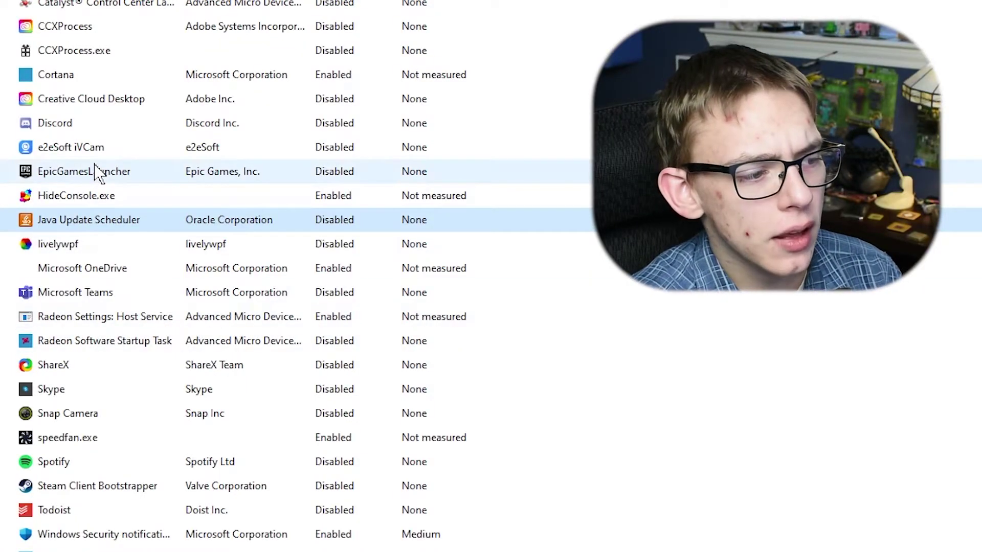
click(97, 170)
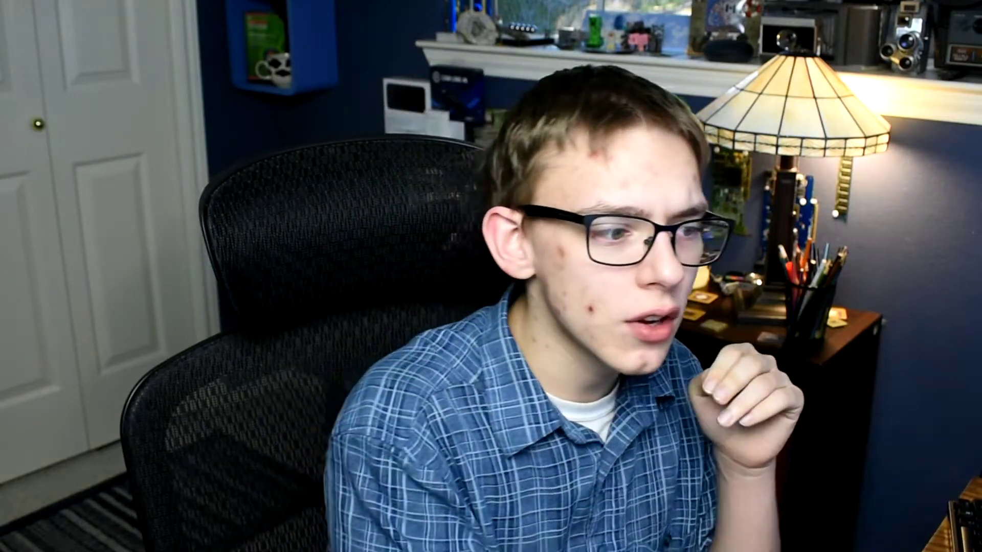
- Open the context menu for the Microsoft Teams startup entry
right_click(334, 295)
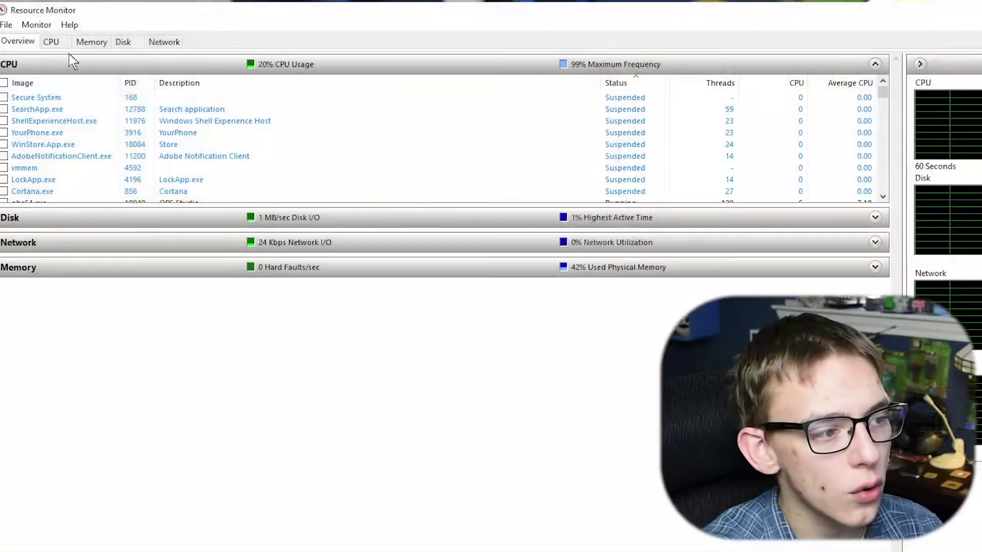
- On Resource Monitor's CPU tab, expand Processes and scroll through the list
click(51, 41)
click(246, 64)
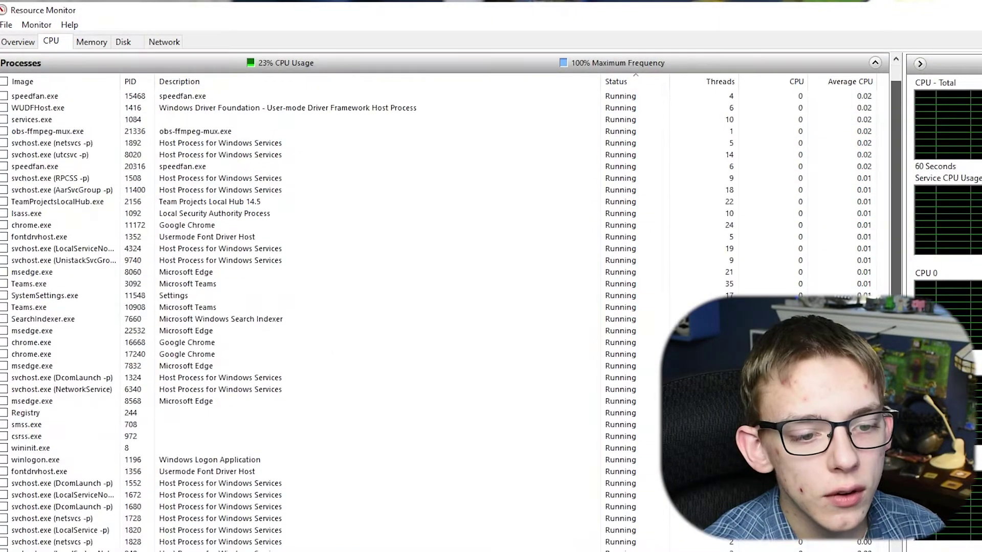
scroll(246, 204, down, 10)
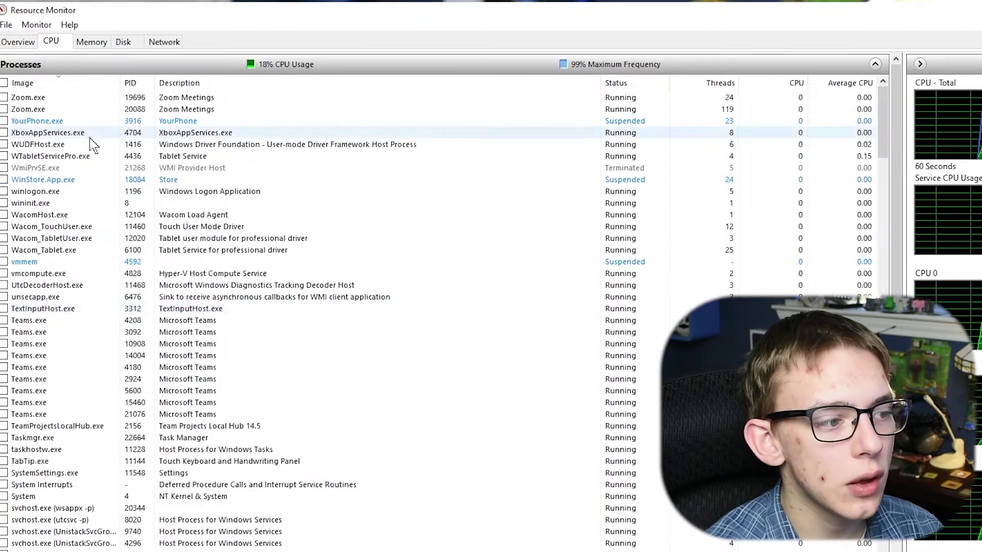
scroll(87, 130, down, 1)
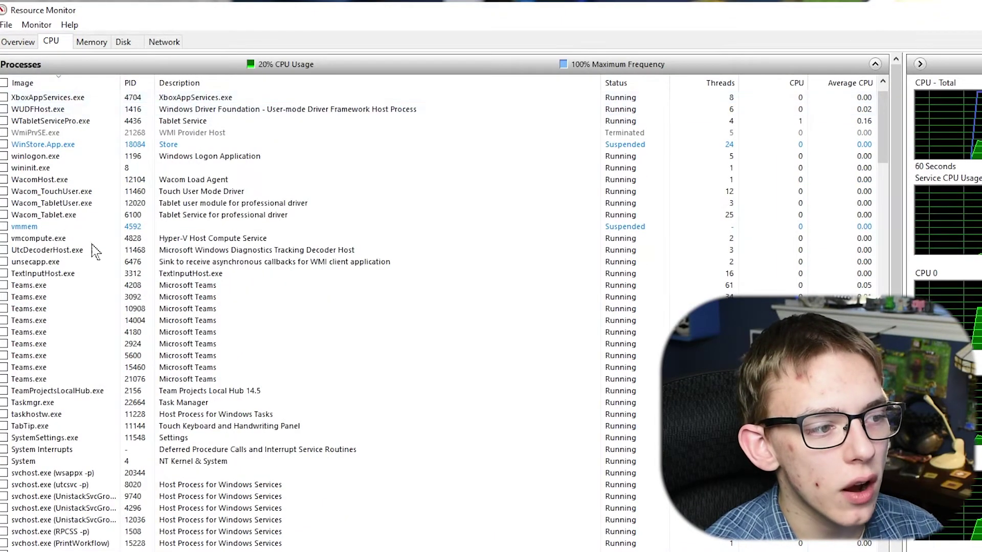